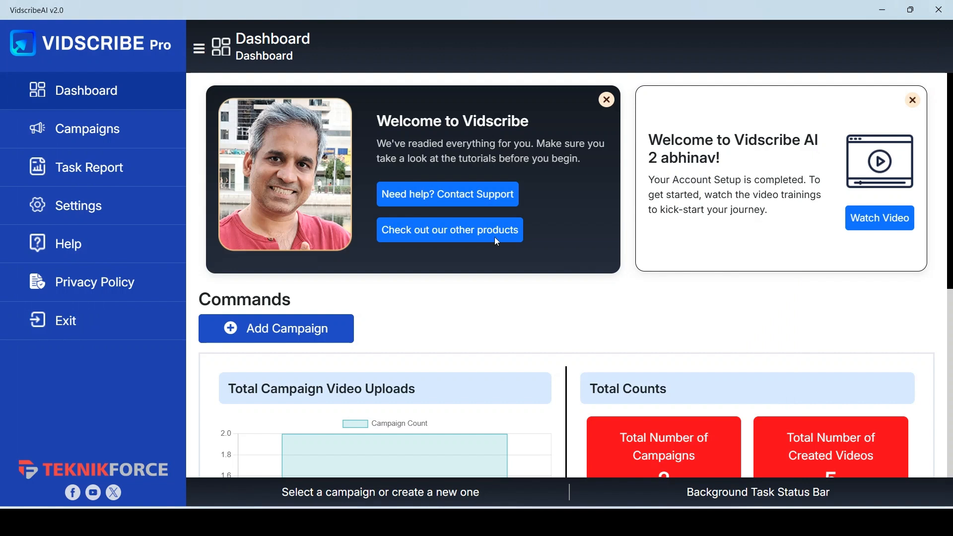
Open the Tutorial 2 campaign and go to its option for subtitling the video.
{"action": "left_click", "coordinate": [120, 139]}
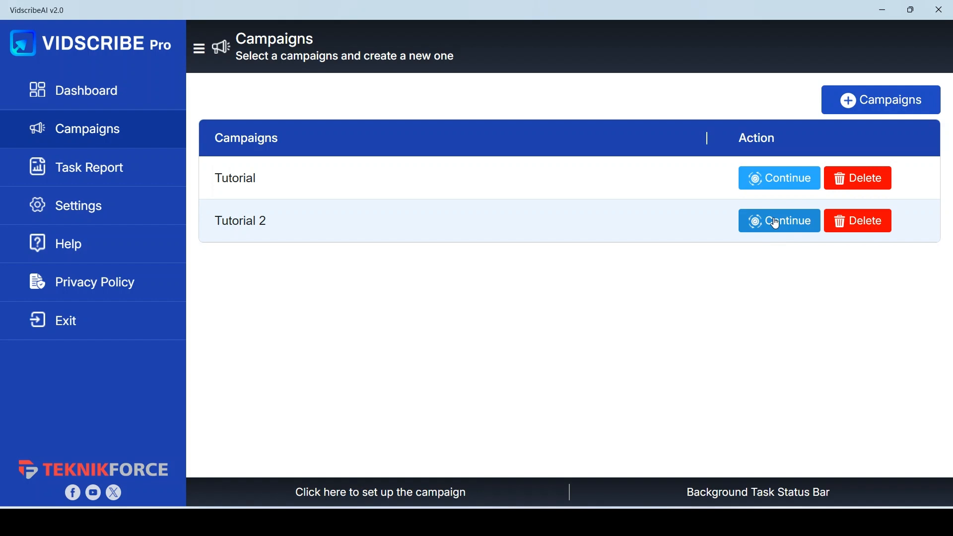
{"action": "left_click", "coordinate": [777, 224]}
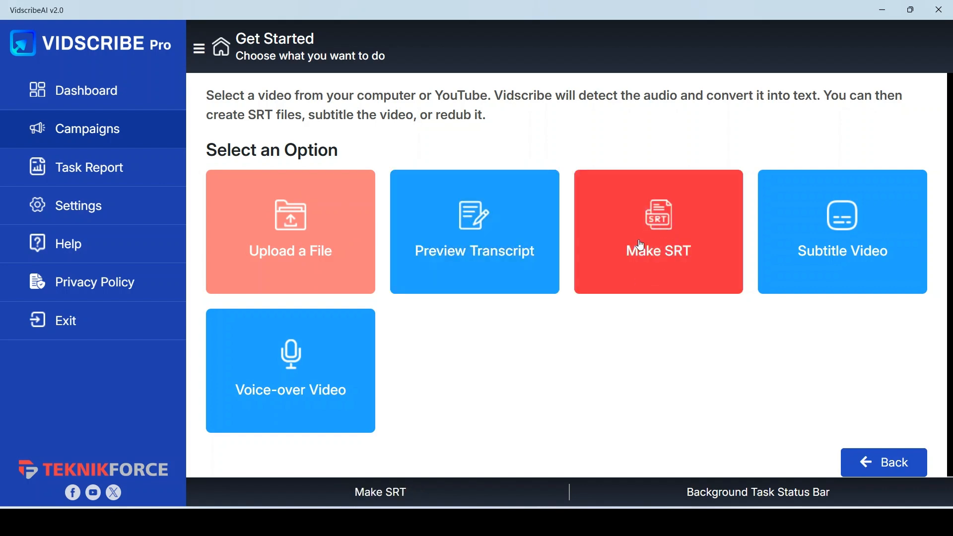
{"action": "left_click", "coordinate": [825, 238]}
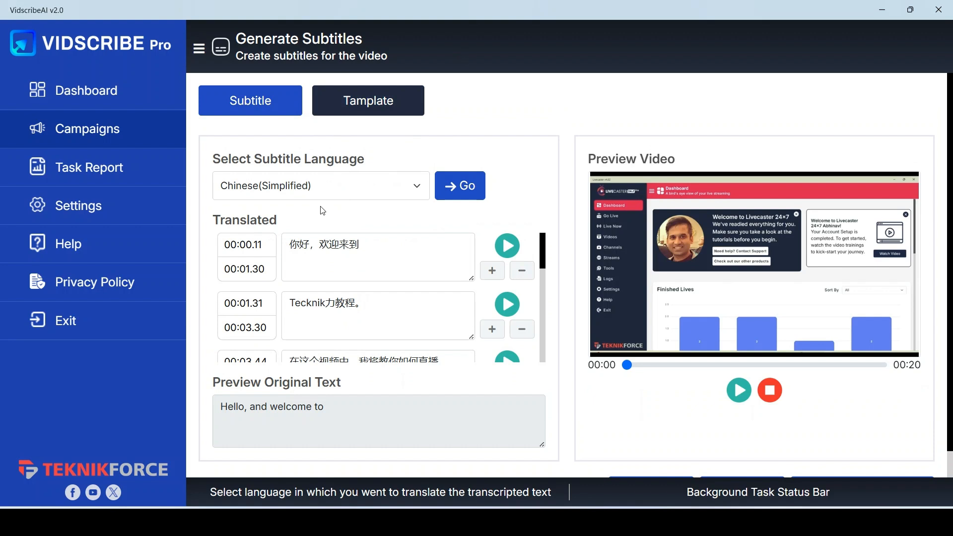
Translate the subtitles into French and accept the credit usage for the task.
{"action": "left_click", "coordinate": [328, 188]}
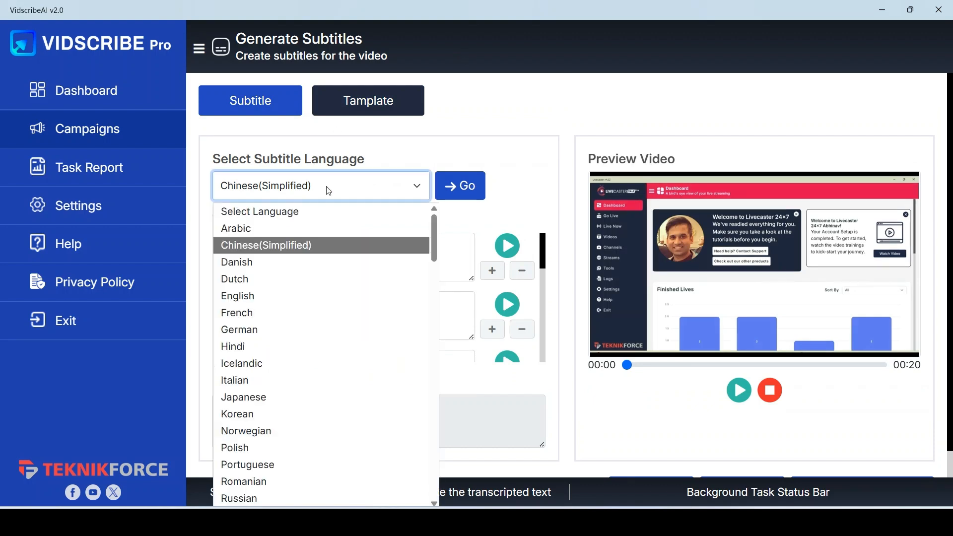
{"action": "left_click", "coordinate": [260, 311]}
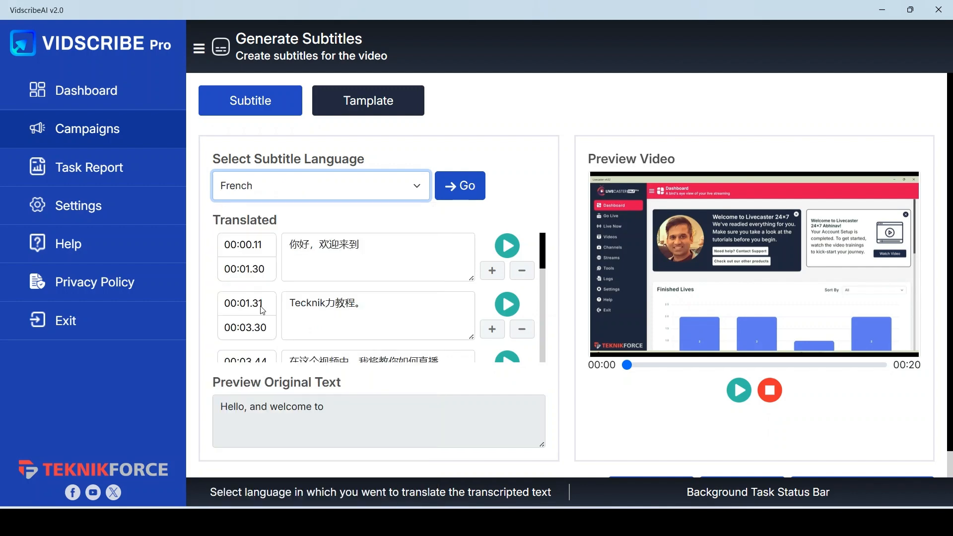
{"action": "left_click", "coordinate": [459, 188]}
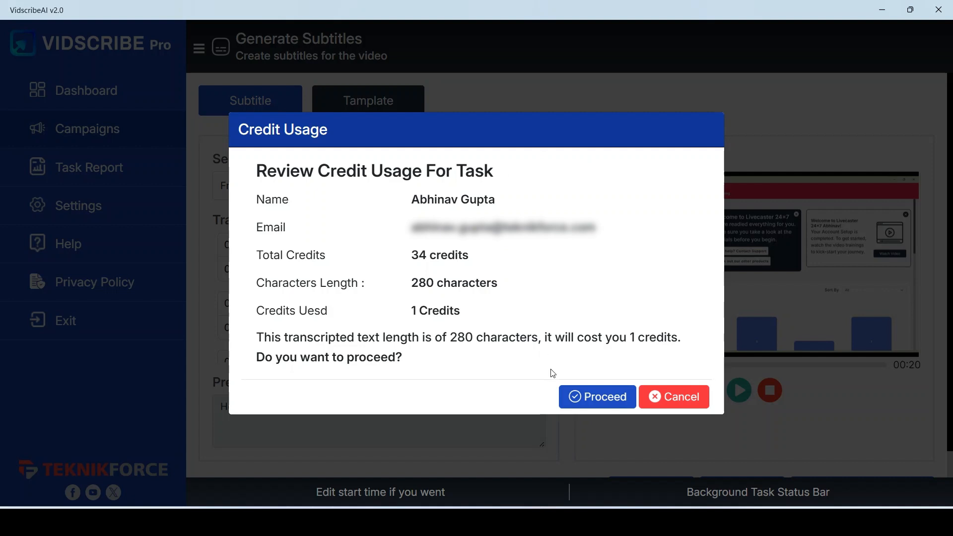
{"action": "left_click", "coordinate": [579, 401]}
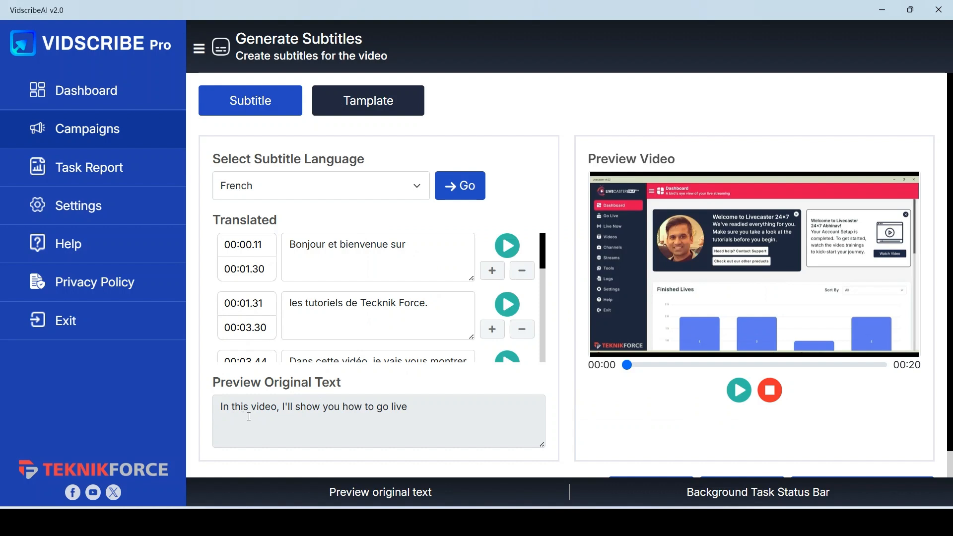
Examine the translated French lines and the start time, end time and text of the first line.
{"action": "scroll", "coordinate": [357, 334], "scroll_direction": "down", "scroll_amount": 3}
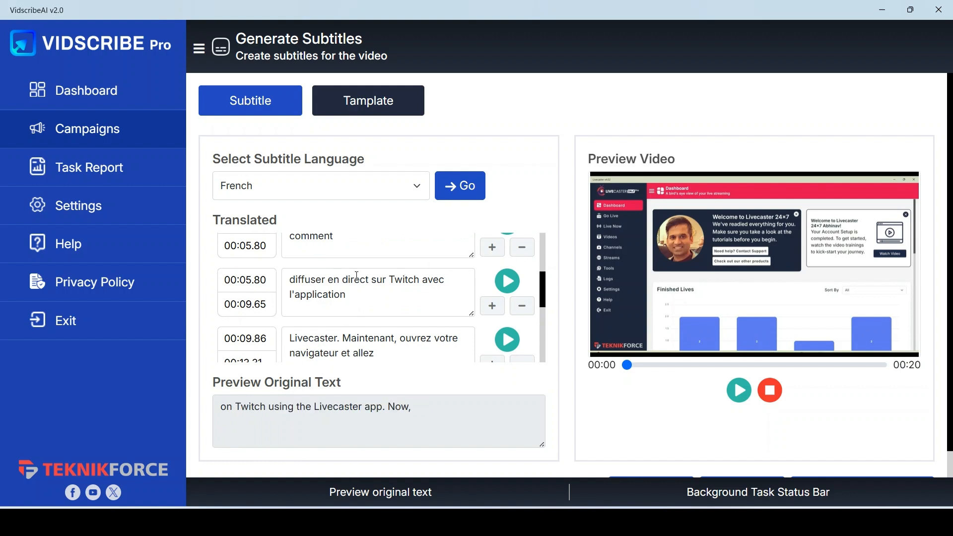
{"action": "scroll", "coordinate": [247, 269], "scroll_direction": "up", "scroll_amount": 3}
{"action": "left_click", "coordinate": [254, 246]}
{"action": "left_click", "coordinate": [265, 269]}
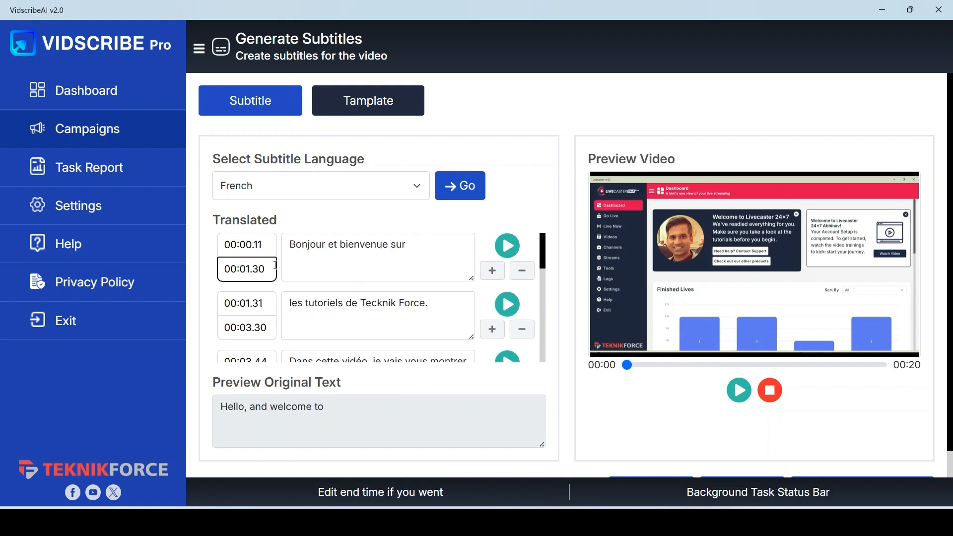
{"action": "left_click", "coordinate": [382, 266]}
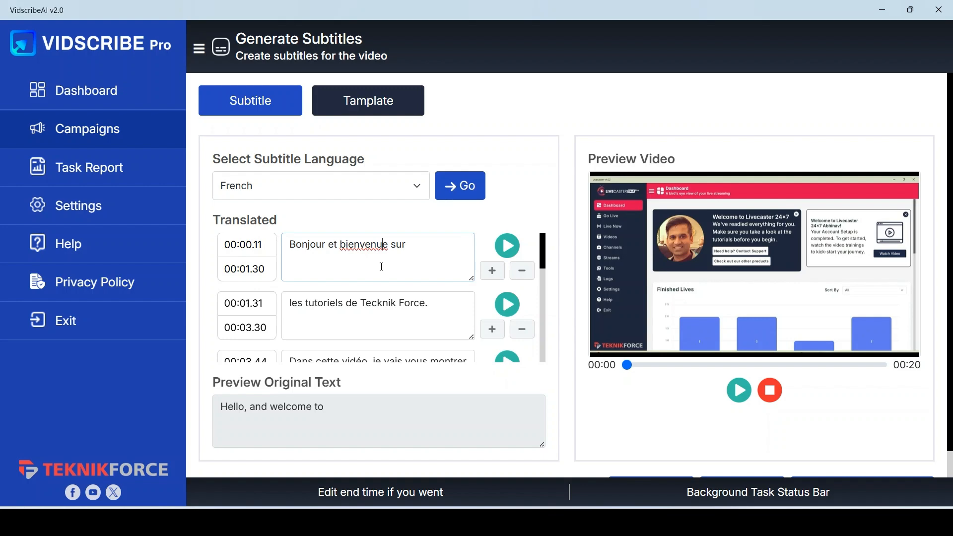
Play the first two French subtitle segments in the video preview.
{"action": "scroll", "coordinate": [381, 266], "scroll_direction": "down", "scroll_amount": 2}
{"action": "left_click", "coordinate": [742, 455]}
{"action": "left_click", "coordinate": [515, 249]}
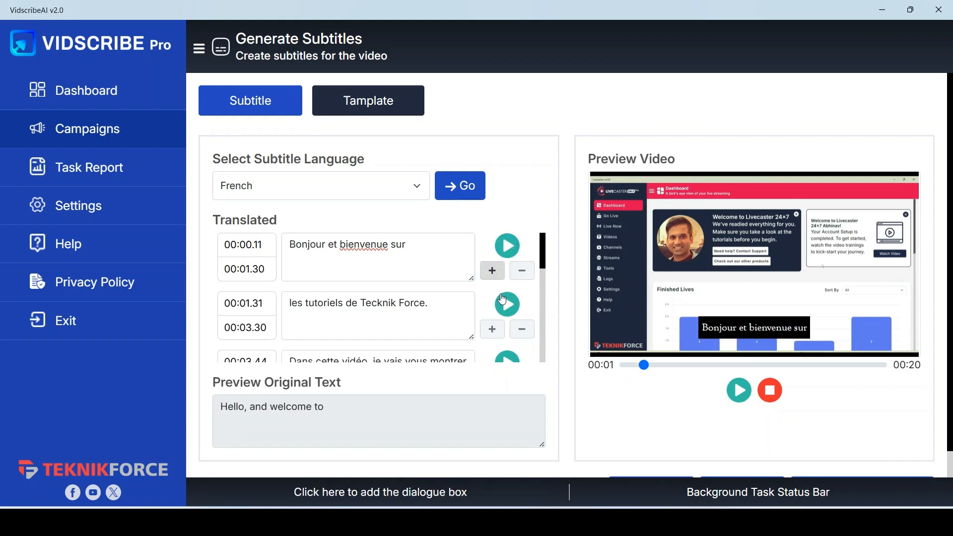
{"action": "left_click", "coordinate": [505, 302]}
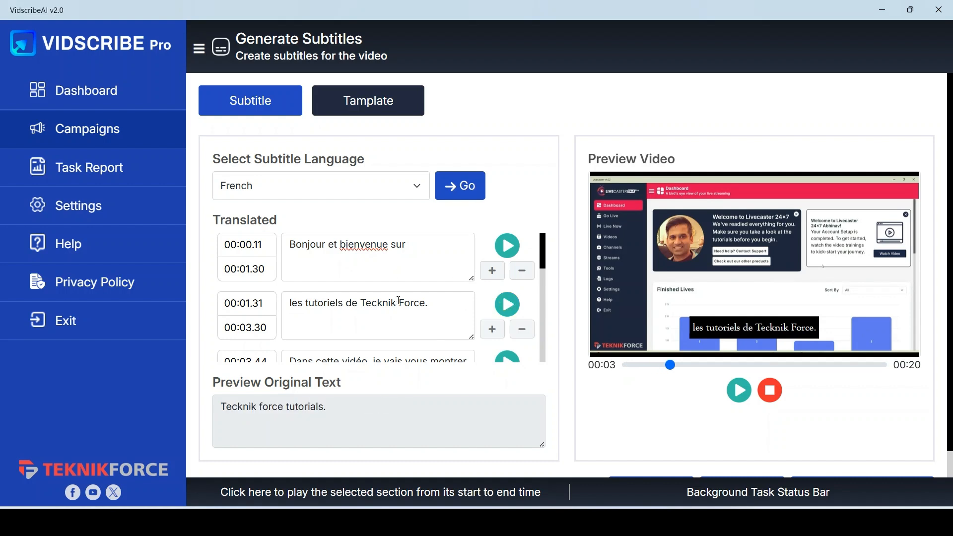
Look through the remaining French lines and compare them with their original text.
{"action": "left_click", "coordinate": [417, 305]}
{"action": "scroll", "coordinate": [433, 306], "scroll_direction": "down", "scroll_amount": 2}
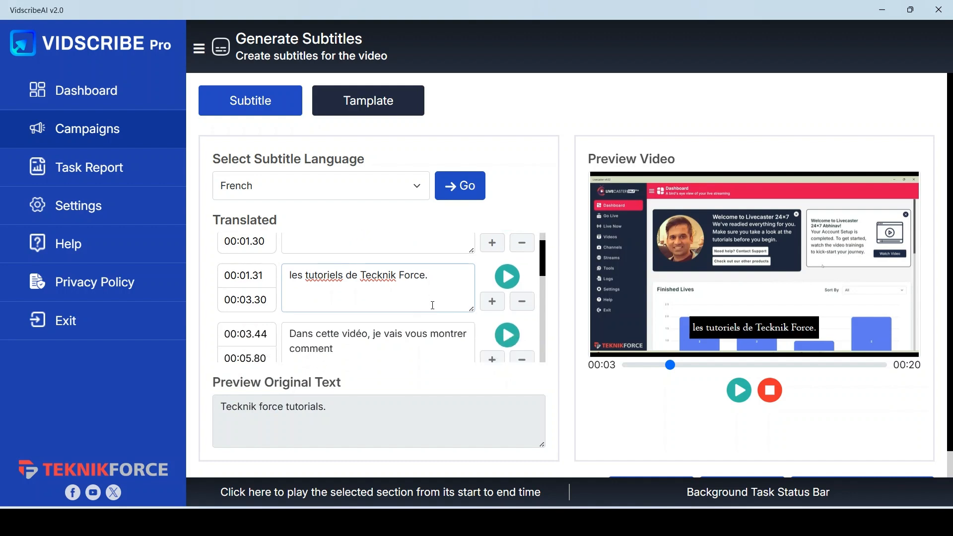
{"action": "scroll", "coordinate": [433, 306], "scroll_direction": "up", "scroll_amount": 2}
{"action": "scroll", "coordinate": [432, 305], "scroll_direction": "down", "scroll_amount": 2}
{"action": "scroll", "coordinate": [433, 305], "scroll_direction": "down", "scroll_amount": 2}
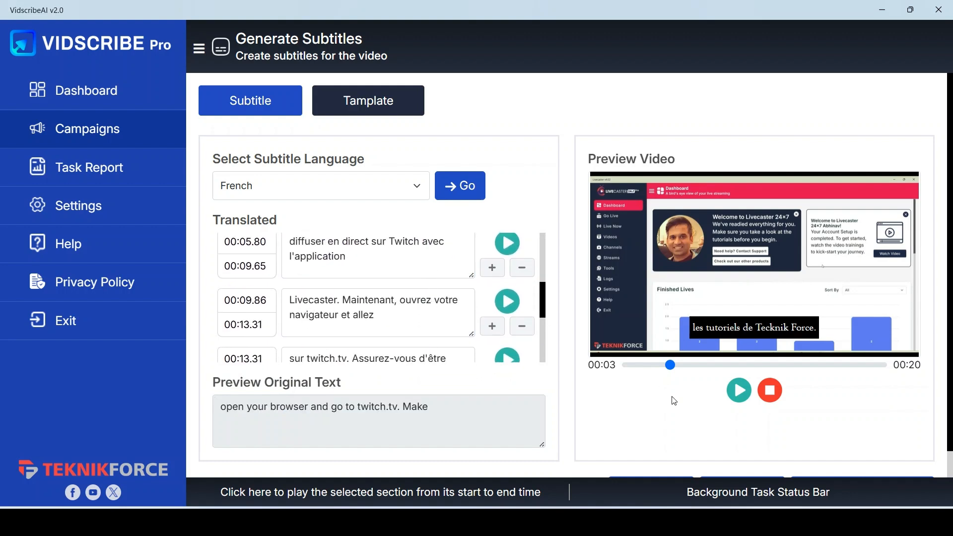
{"action": "scroll", "coordinate": [397, 308], "scroll_direction": "up", "scroll_amount": 4}
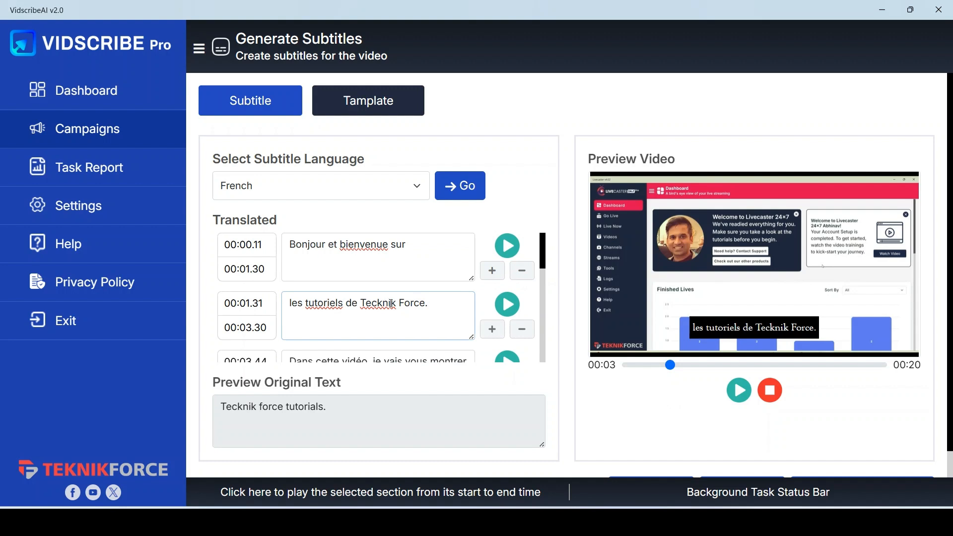
Save the French subtitles of the video.
{"action": "scroll", "coordinate": [434, 307], "scroll_direction": "down", "scroll_amount": 2}
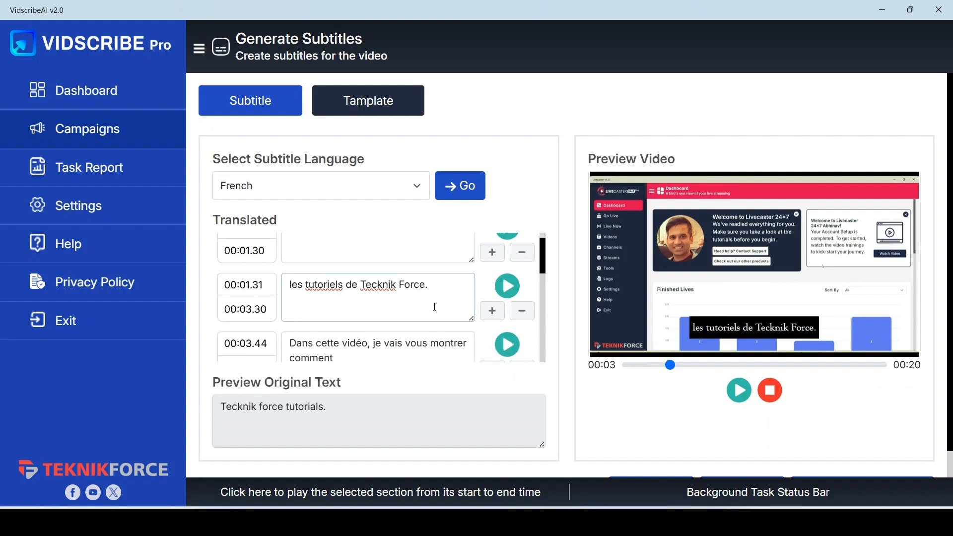
{"action": "scroll", "coordinate": [558, 357], "scroll_direction": "down", "scroll_amount": 1}
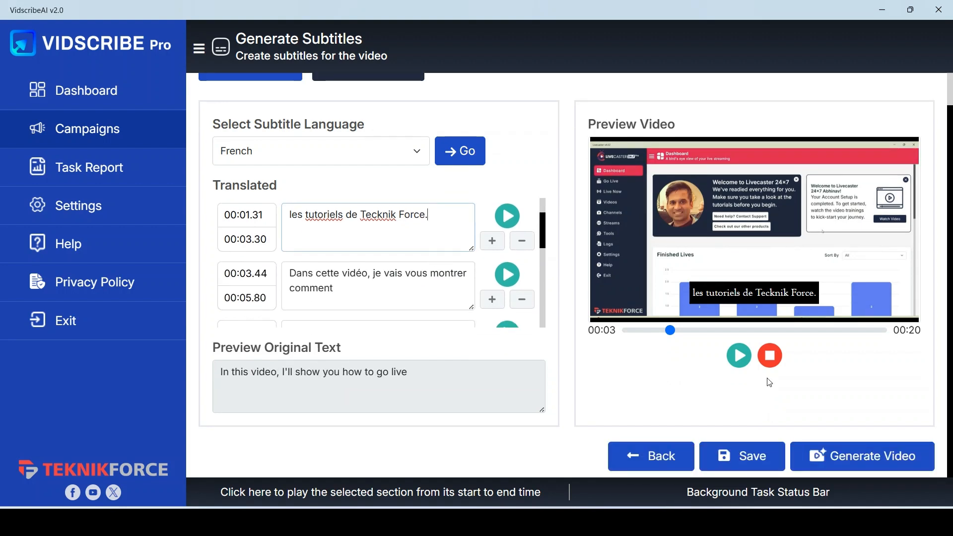
{"action": "left_click", "coordinate": [743, 457]}
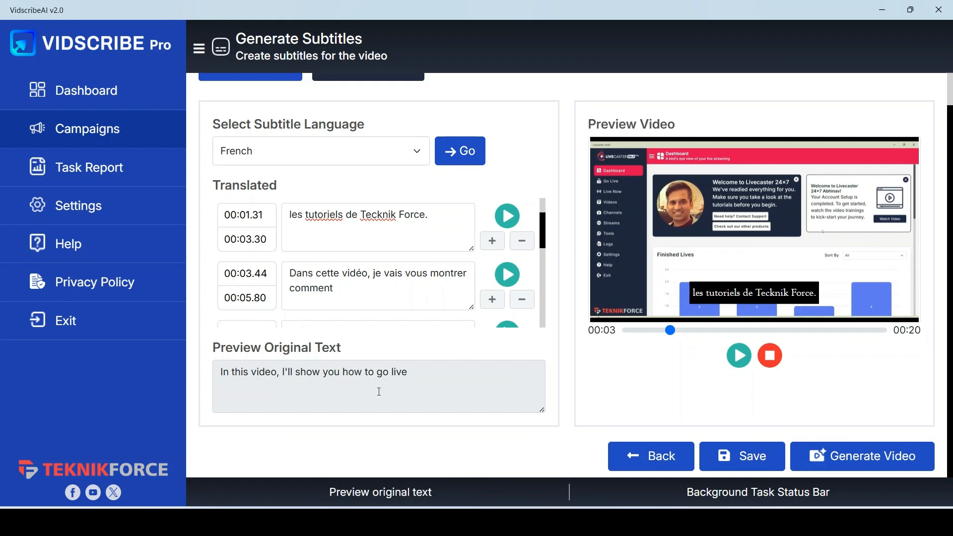
{"action": "scroll", "coordinate": [524, 294], "scroll_direction": "up", "scroll_amount": 1}
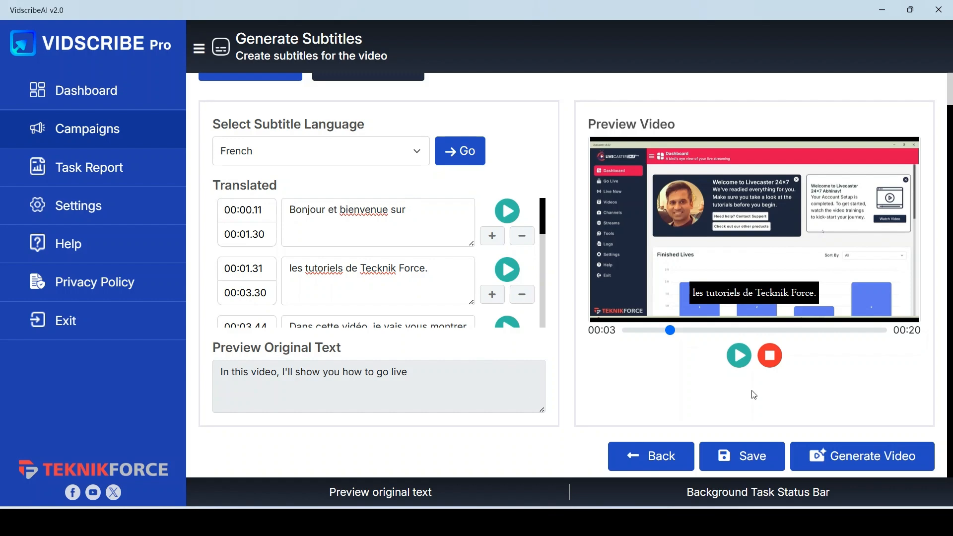
Generate the subtitled video as an .mp4 named videoSubtitle in the tutorial folder and leave the status page.
{"action": "left_click", "coordinate": [853, 468]}
{"action": "type", "text": "videoSubti"}
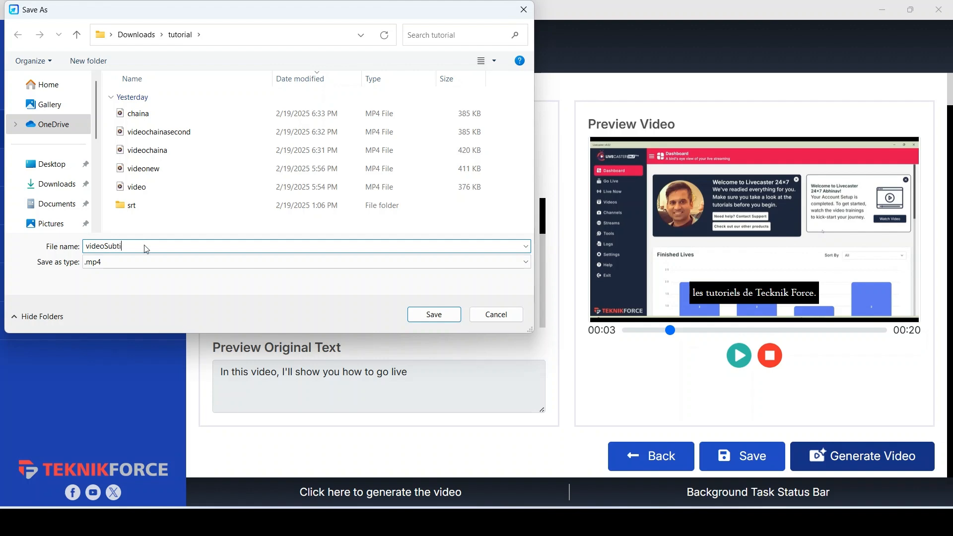
{"action": "type", "text": "tle"}
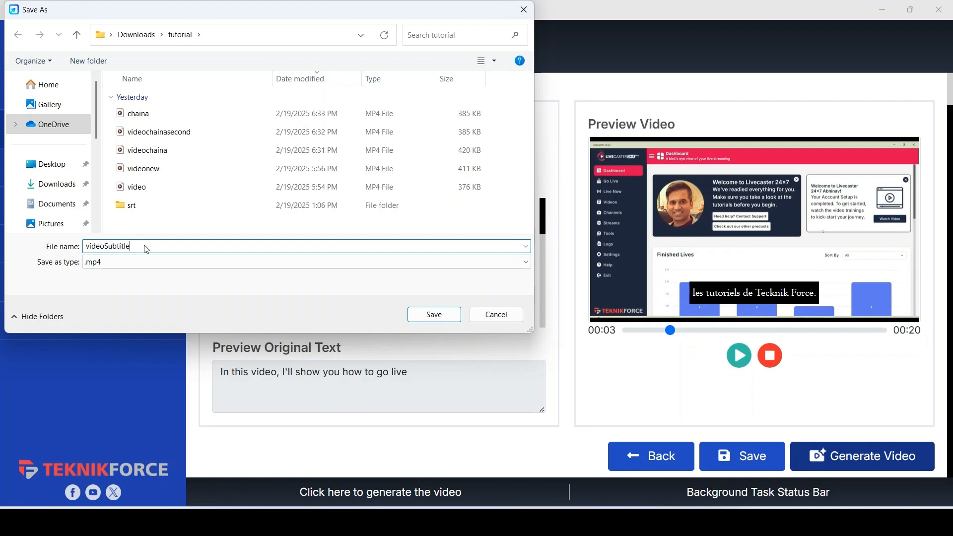
{"action": "left_click", "coordinate": [423, 320]}
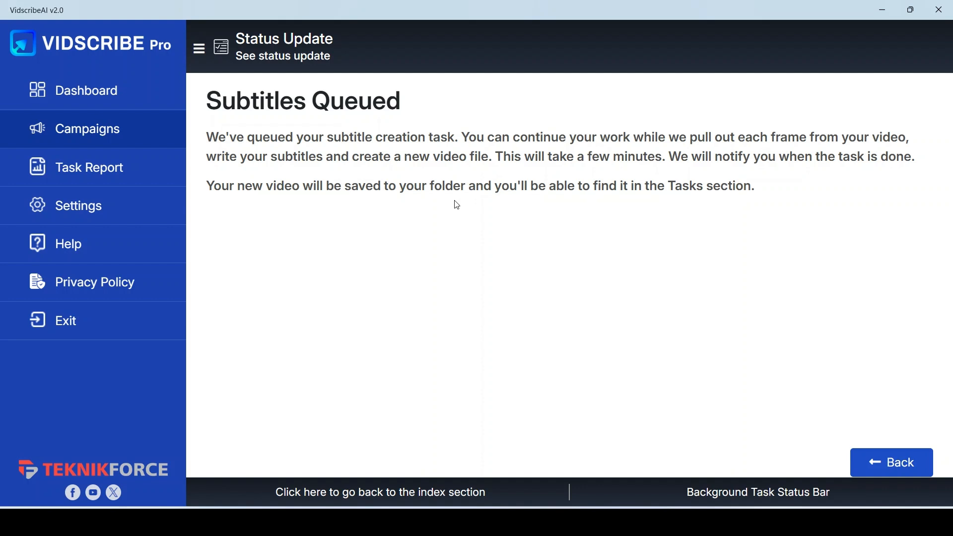
{"action": "left_click", "coordinate": [873, 457]}
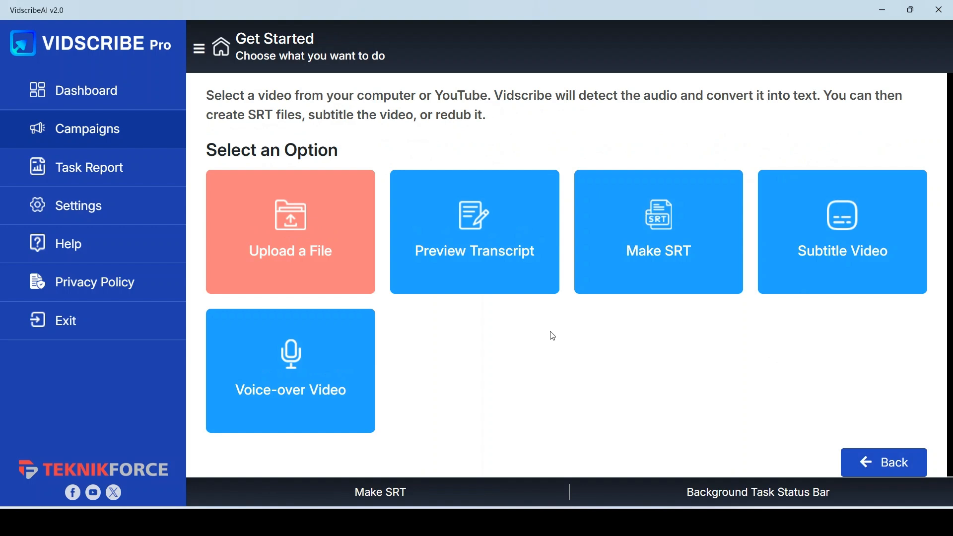
Open the task report and reload it to check the status of the Video With Subtitles task.
{"action": "left_click", "coordinate": [55, 181]}
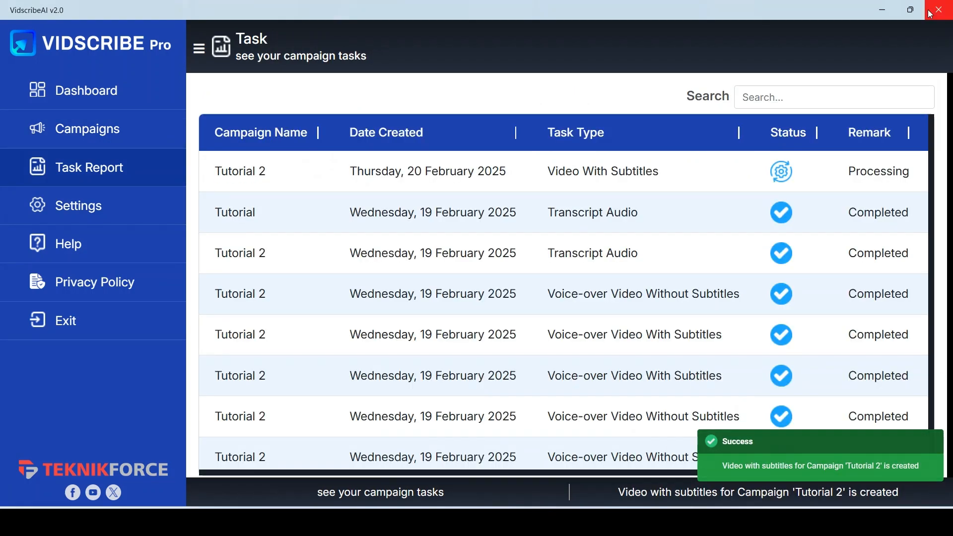
{"action": "scroll", "coordinate": [766, 387], "scroll_direction": "down", "scroll_amount": 2}
{"action": "scroll", "coordinate": [768, 319], "scroll_direction": "up", "scroll_amount": 2}
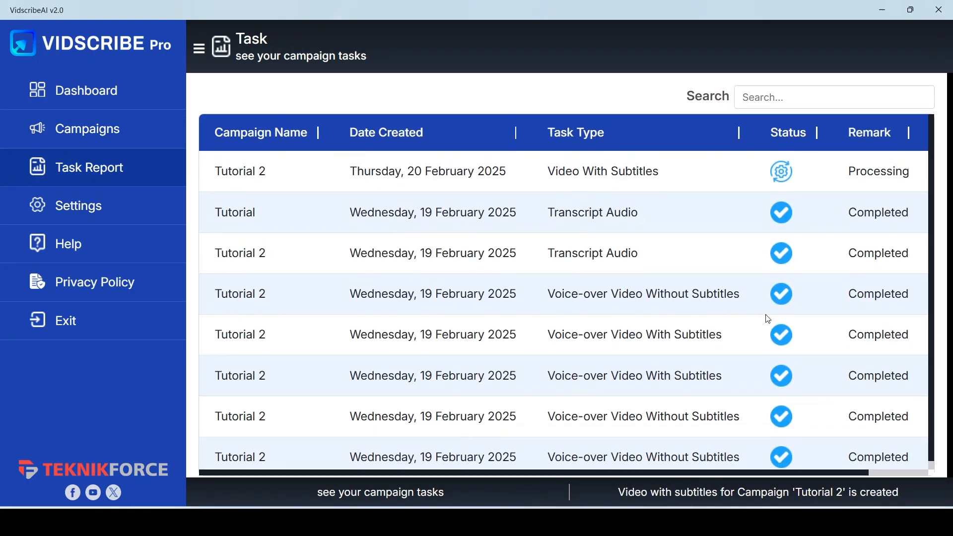
{"action": "scroll", "coordinate": [689, 219], "scroll_direction": "right", "scroll_amount": 3}
{"action": "left_click", "coordinate": [106, 132]}
{"action": "left_click", "coordinate": [89, 170]}
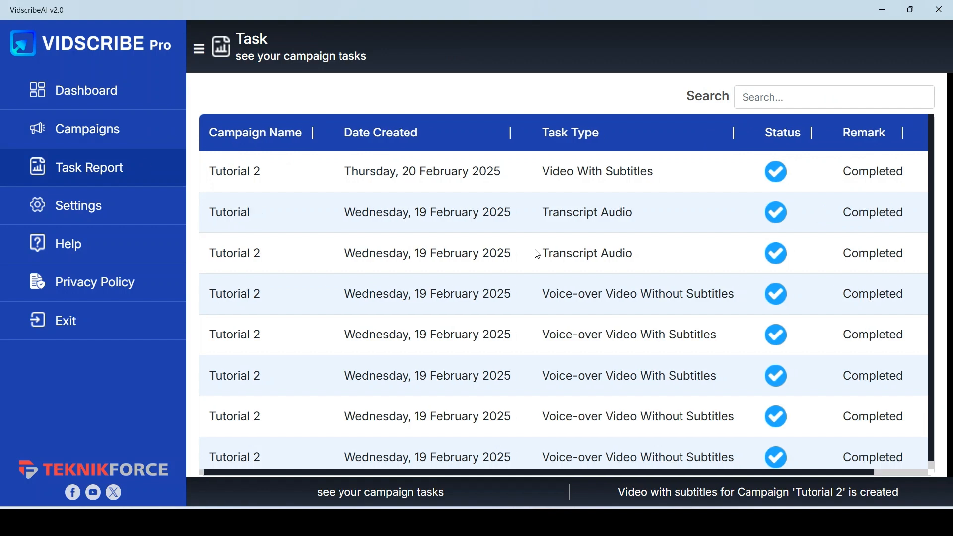
Play the finished Video With Subtitles output from the task report and close the player.
{"action": "scroll", "coordinate": [538, 254], "scroll_direction": "right", "scroll_amount": 2}
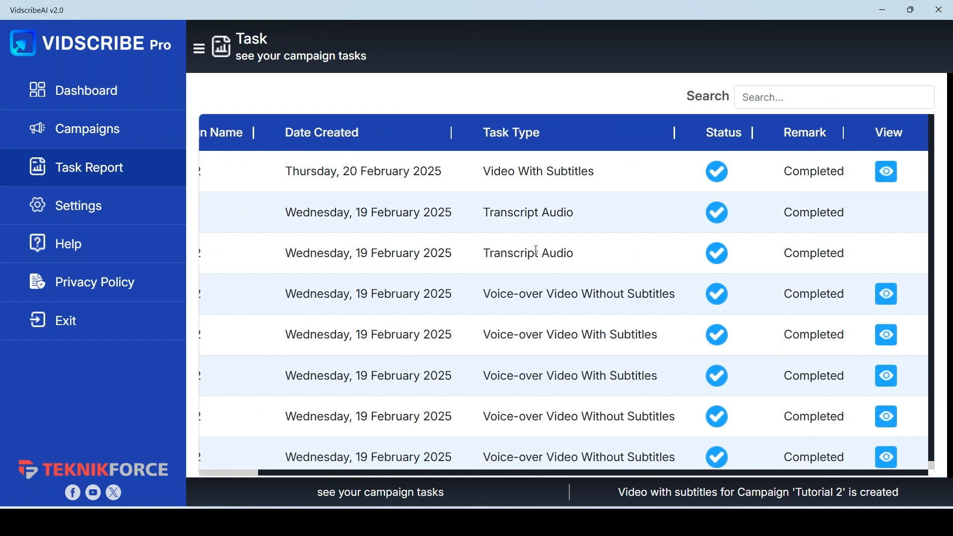
{"action": "left_click", "coordinate": [889, 175]}
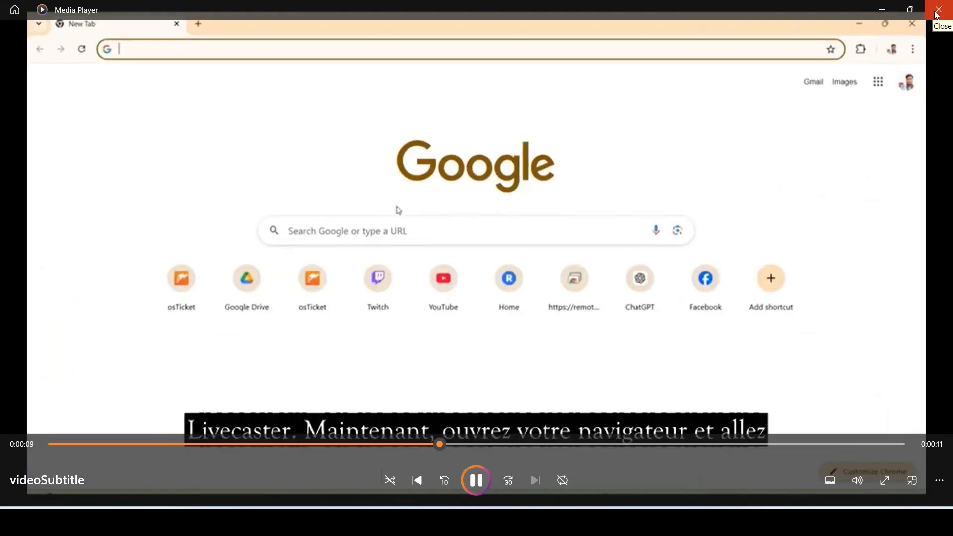
{"action": "left_click", "coordinate": [937, 12]}
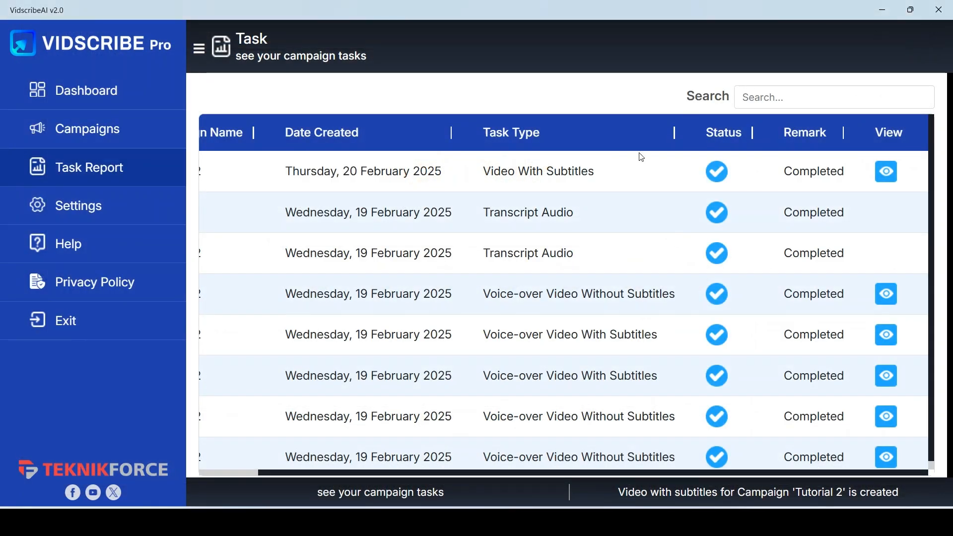